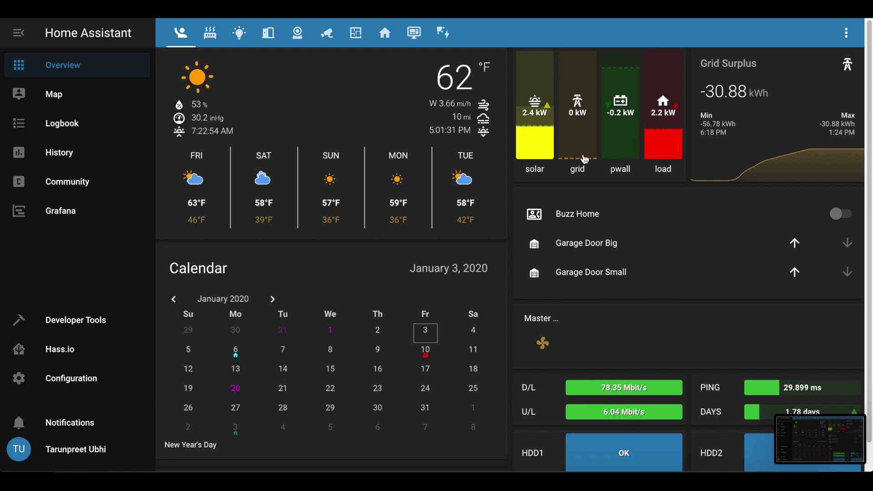
Step: Open the lights view with a card for each room's light
mouse_move(709, 166)
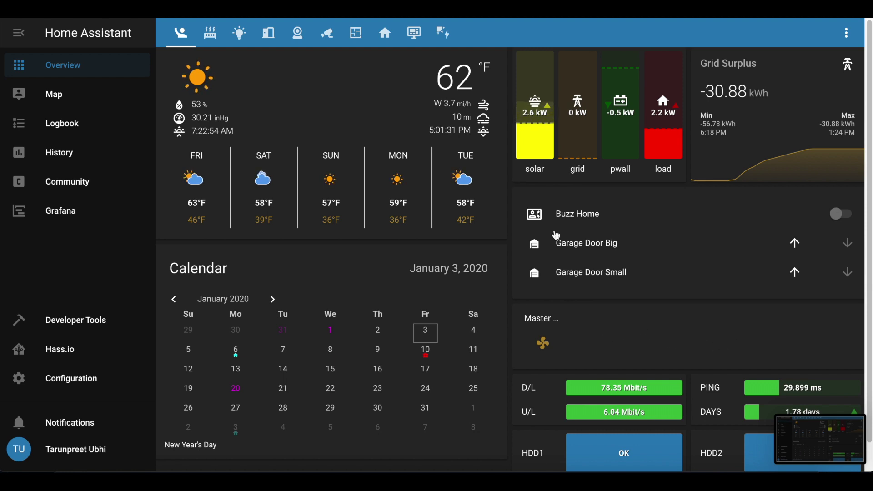
left_click(241, 37)
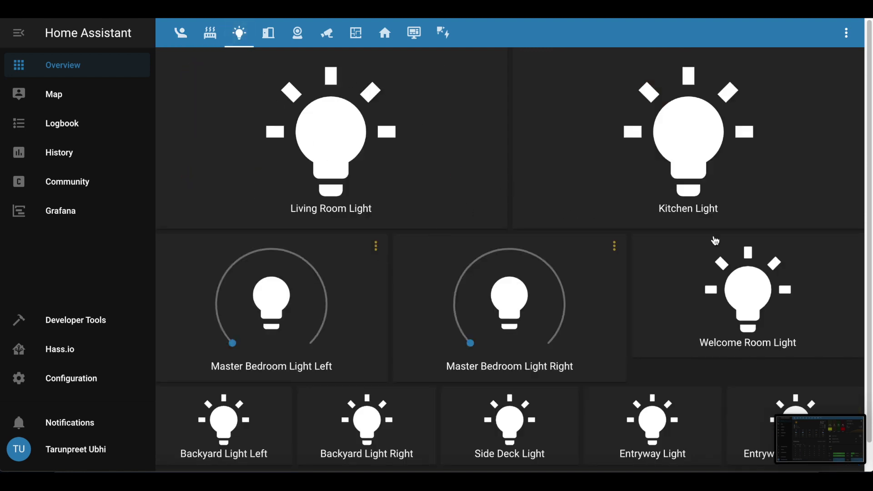
Step: Turn the Welcome Room Light on, then switch it off from its details dialog on the overview
left_click(721, 337)
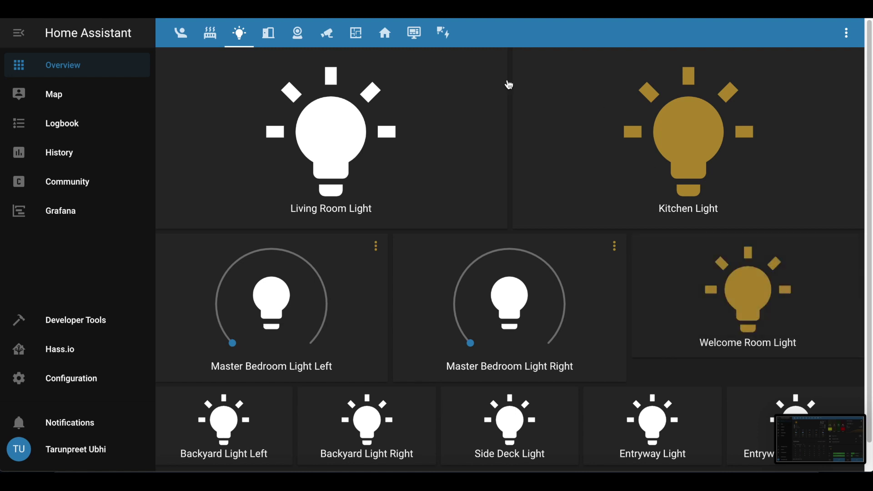
left_click(184, 36)
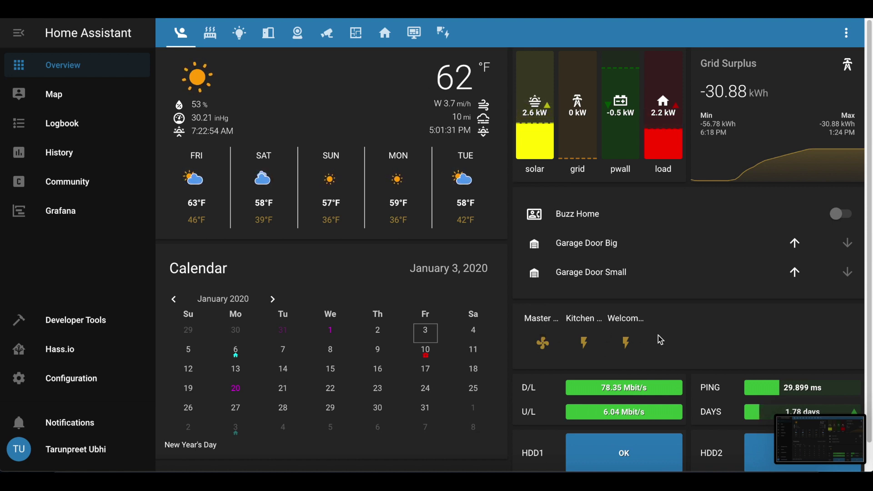
left_click(627, 343)
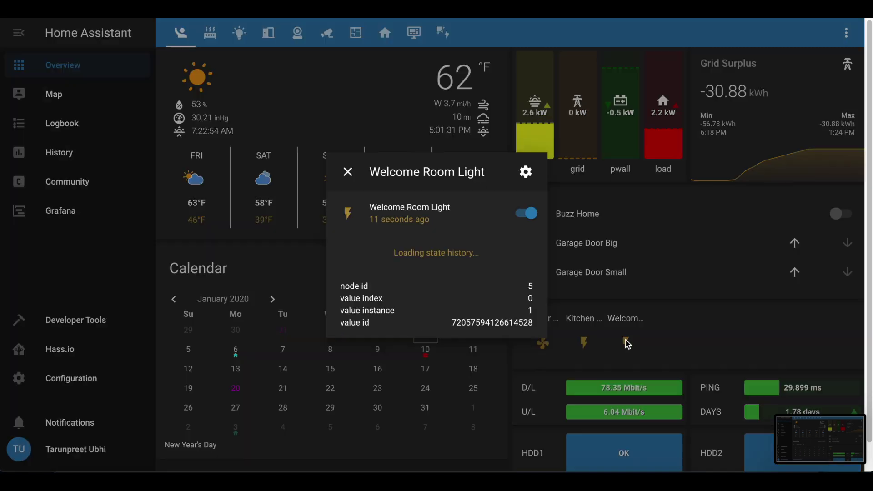
left_click(527, 213)
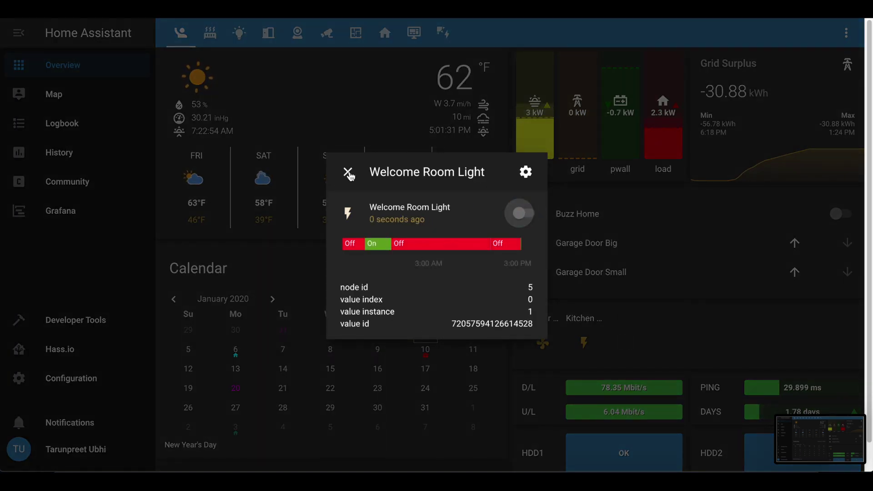
left_click(348, 173)
Step: Turn off the Kitchen Light from its details dialog
left_click(584, 344)
left_click(519, 211)
left_click(348, 172)
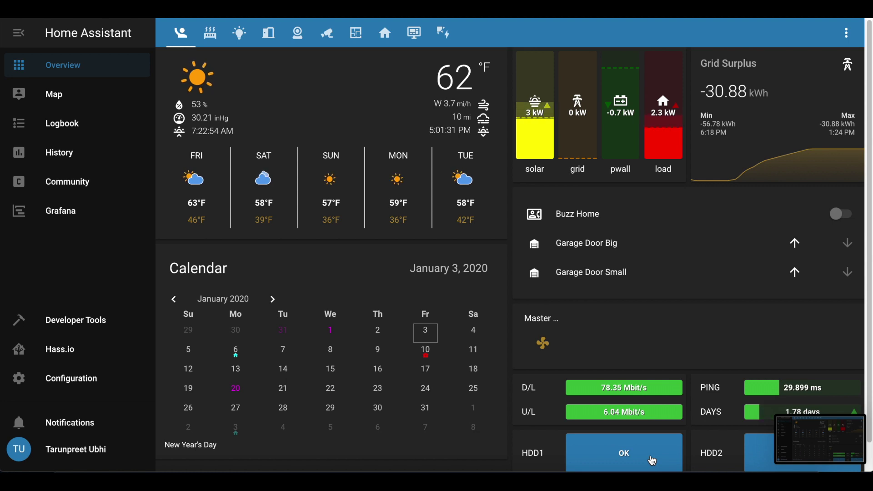
left_click(210, 36)
Step: Browse the lights, doors and windows, and indoor camera views, ending on the outdoor and garage camera grid
left_click(240, 37)
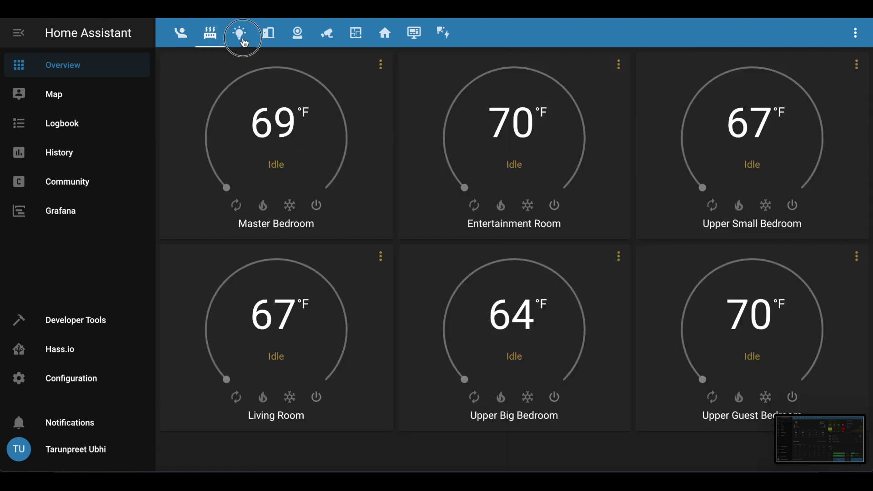
left_click(269, 35)
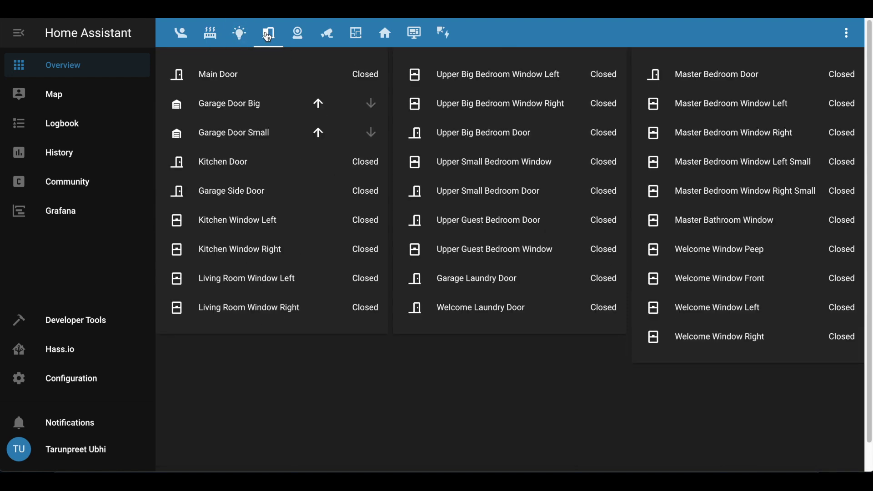
left_click(296, 42)
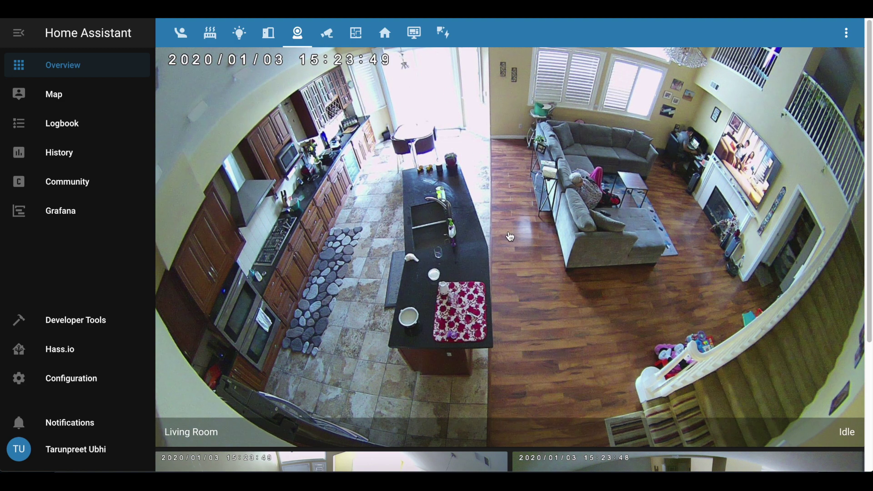
left_click(326, 33)
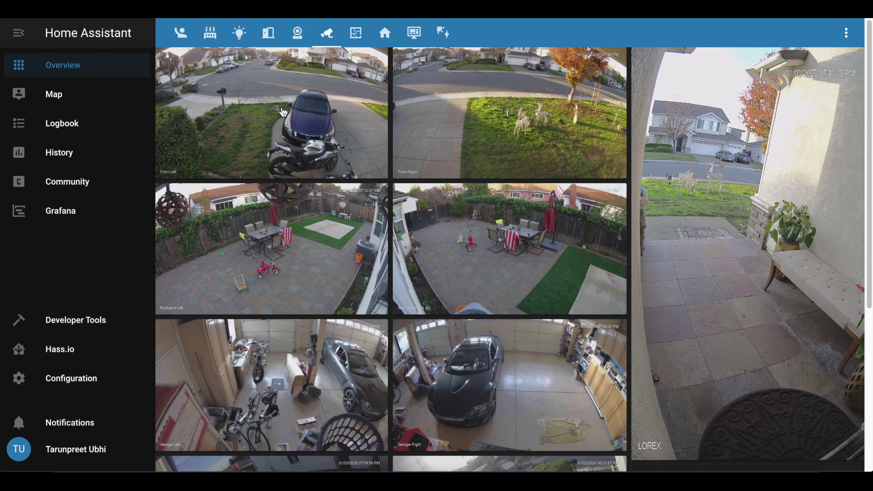
Step: Enlarge the Front Left camera feed and close it again
scroll(522, 305, "down", 3)
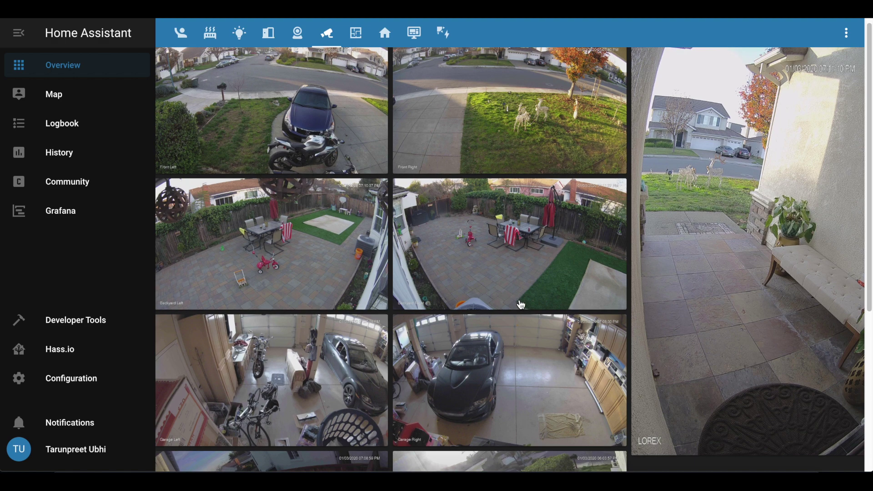
scroll(519, 302, "up", 3)
left_click(328, 127)
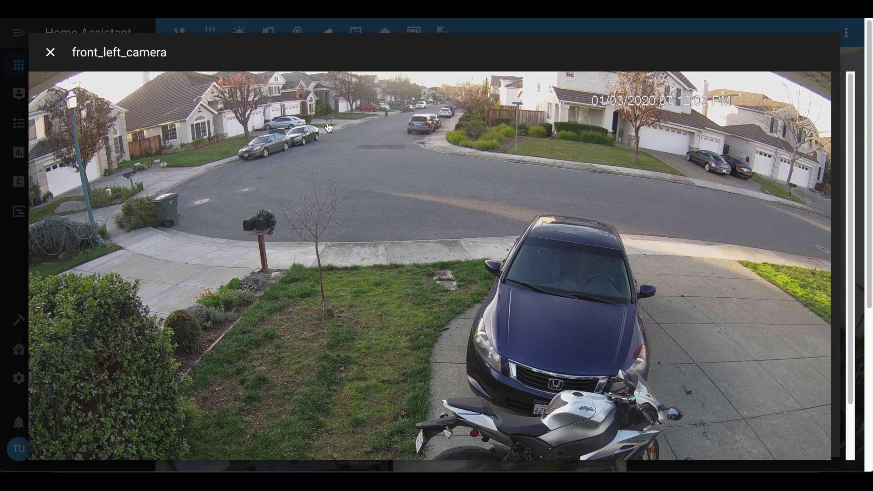
left_click(51, 55)
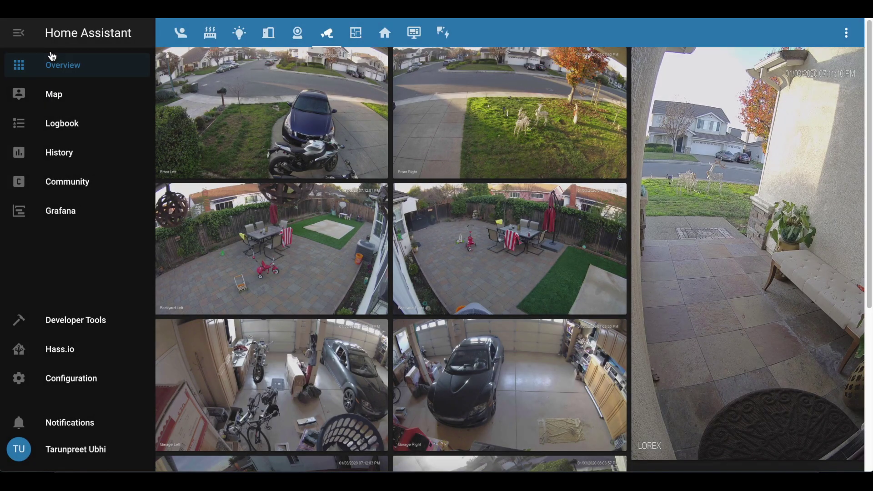
left_click(358, 42)
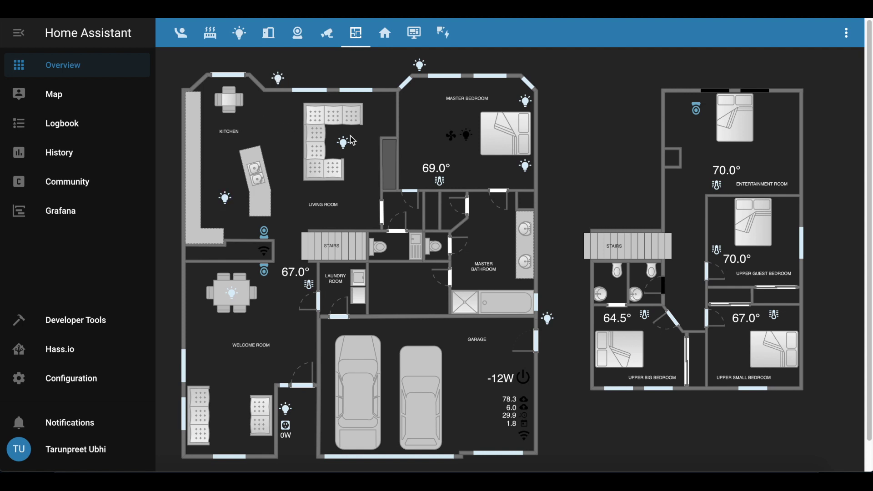
Step: On the floor plan, toggle the kitchen and dining-table lights and set the 69.0° Master Bedroom thermostat to Heat
left_click(226, 200)
left_click(230, 293)
left_click(440, 180)
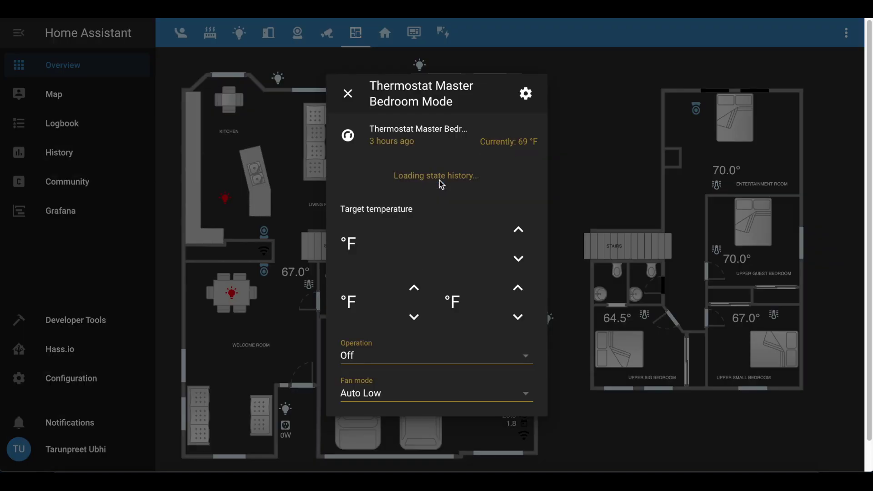
left_click(416, 421)
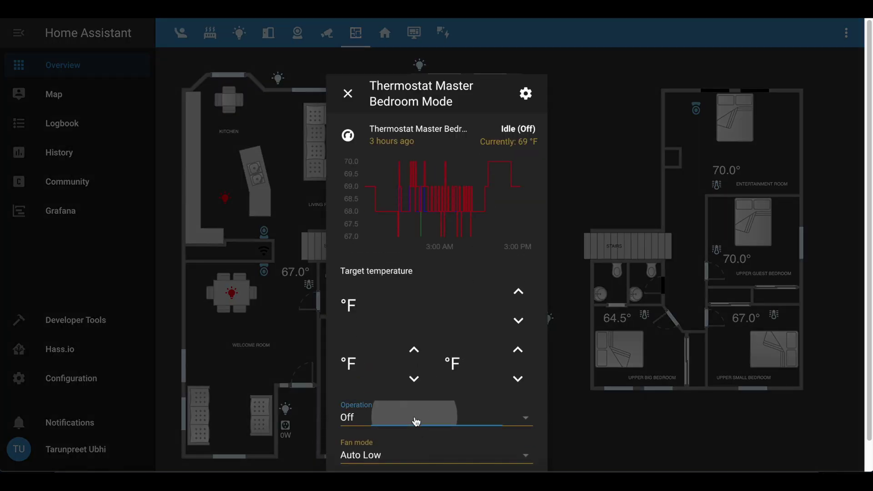
left_click(499, 344)
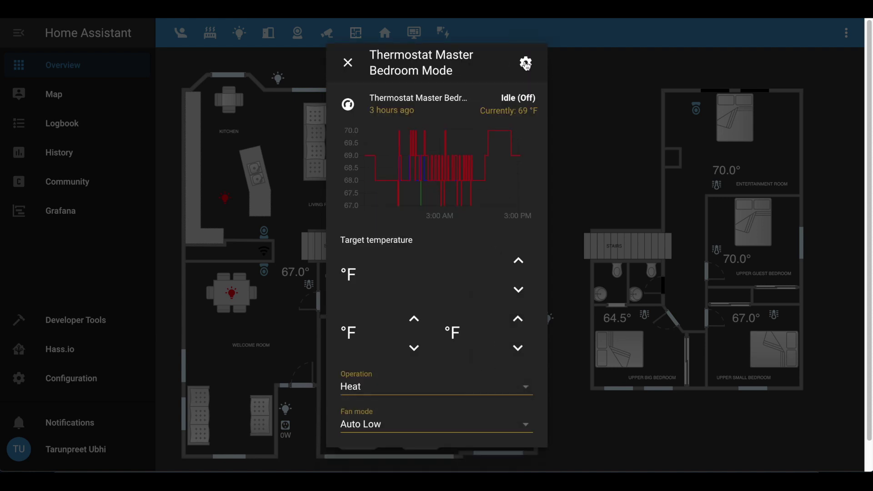
left_click(351, 67)
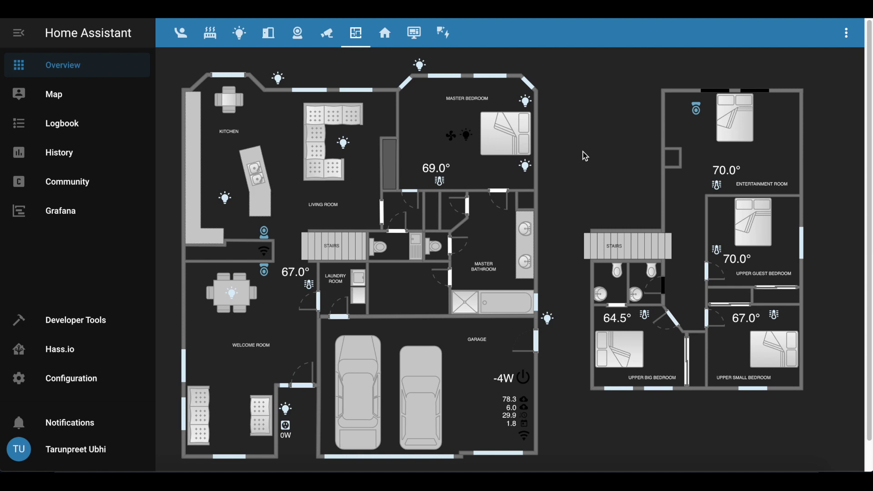
left_click(391, 39)
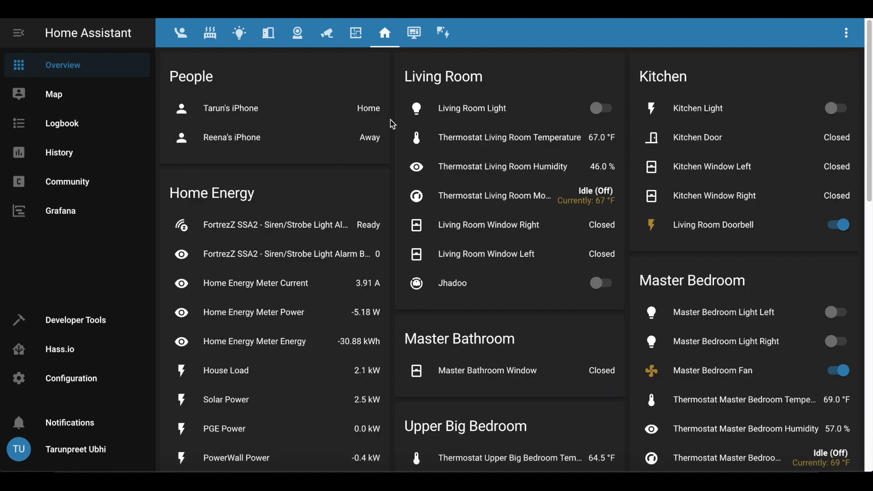
Step: Check the system monitor view, then open the Grafana page from the sidebar
left_click(413, 35)
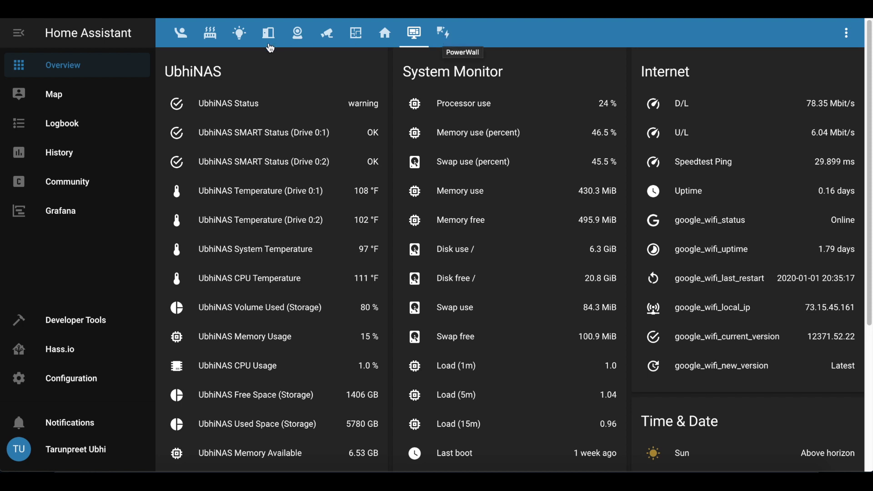
left_click(182, 33)
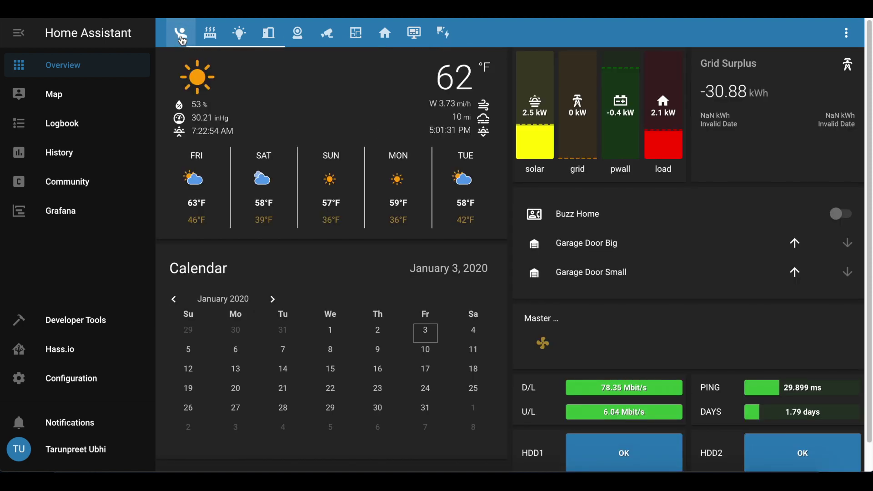
left_click(90, 210)
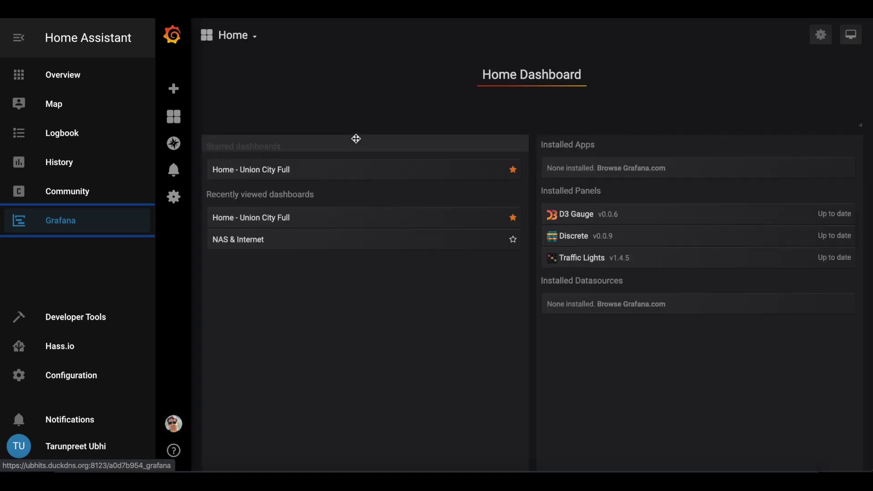
left_click(269, 172)
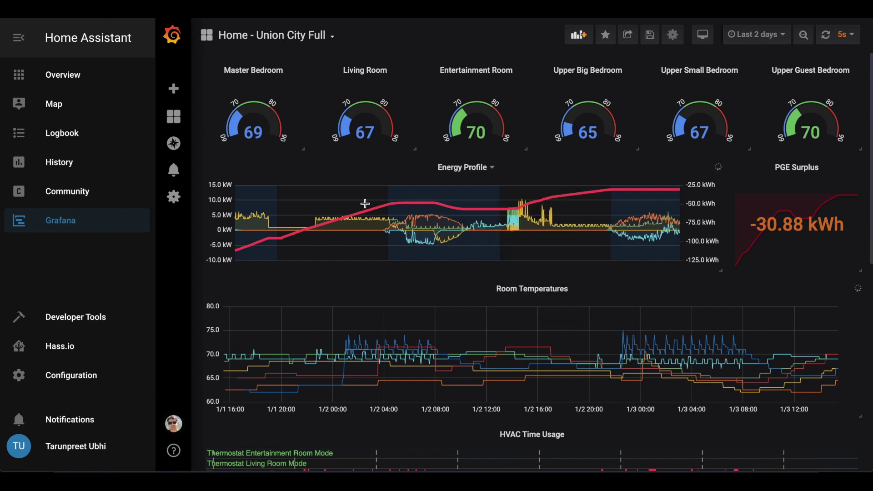
left_click(783, 35)
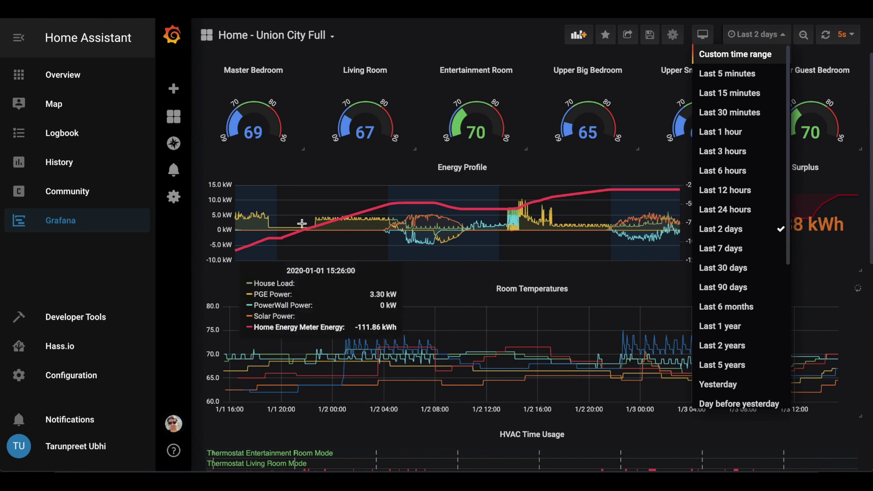
left_click(787, 39)
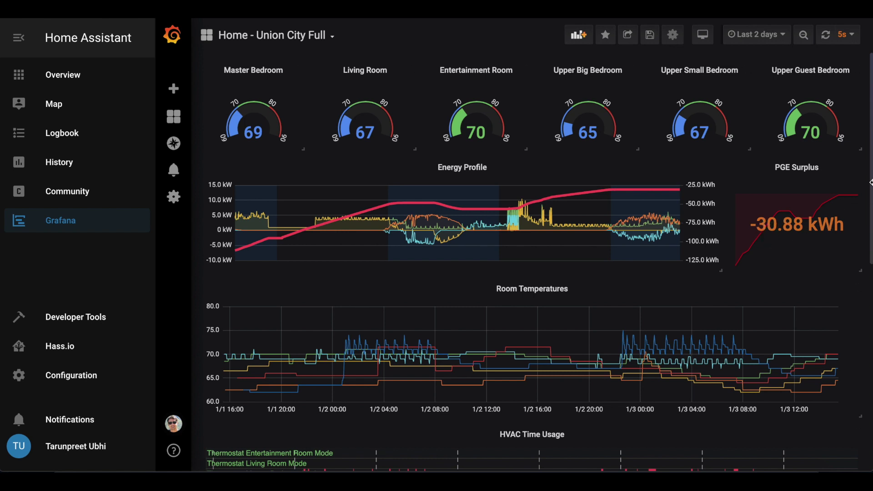
scroll(681, 335, "down", 3)
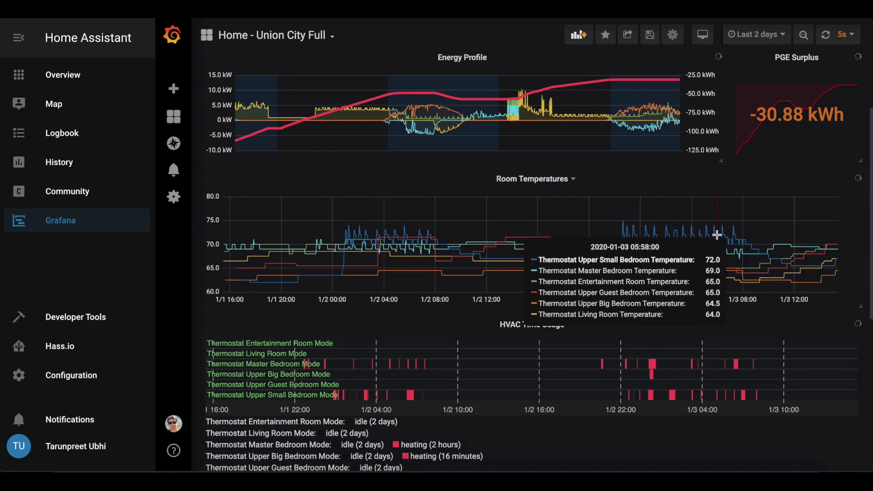
Step: Scroll the Grafana dashboard down to the humidity panel and bring up the time-range presets
scroll(614, 308, "down", 5)
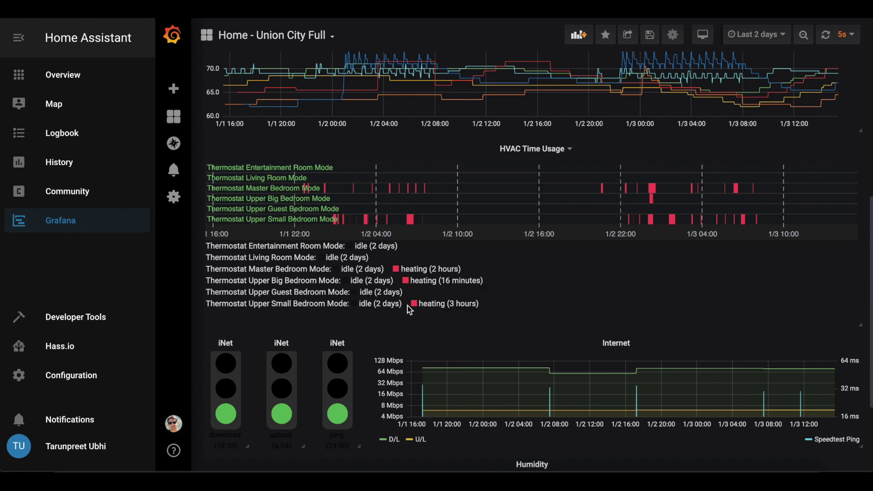
mouse_move(415, 307)
scroll(560, 275, "down", 1)
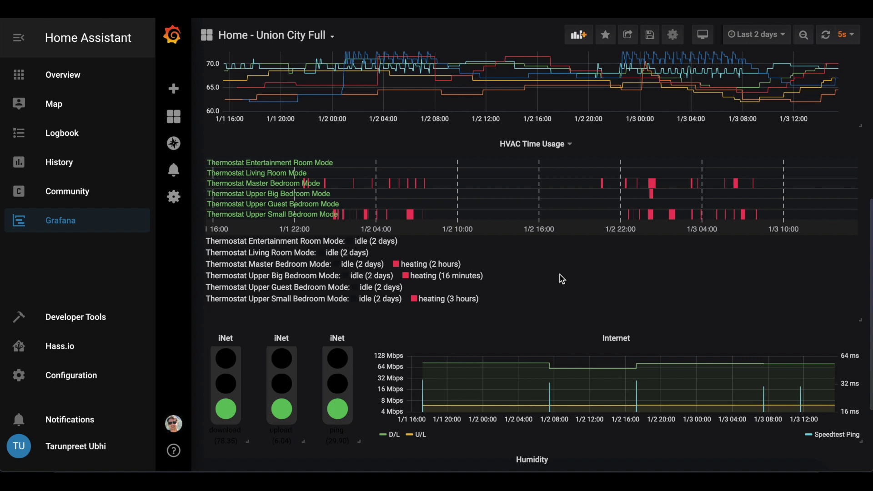
scroll(555, 277, "down", 3)
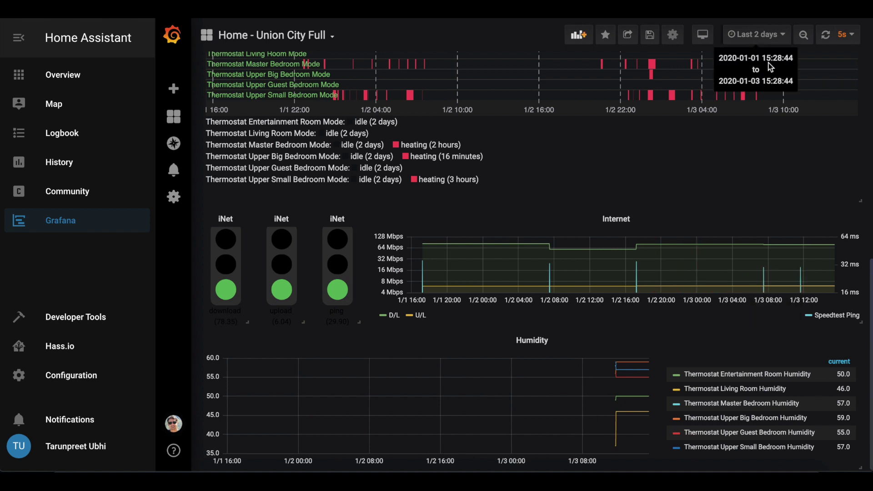
left_click(783, 40)
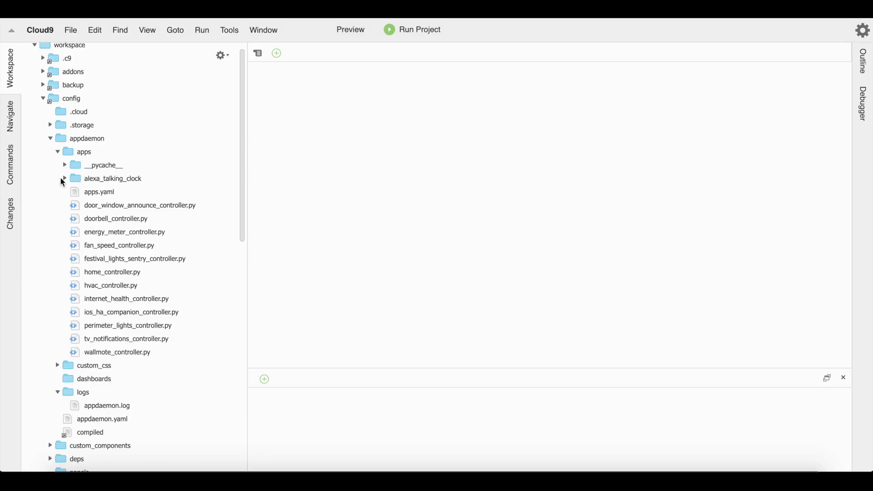
Step: Expand alexa_talking_clock and its apps folder and open alexa_talking_clock.py in the editor
left_click(64, 180)
left_click(72, 193)
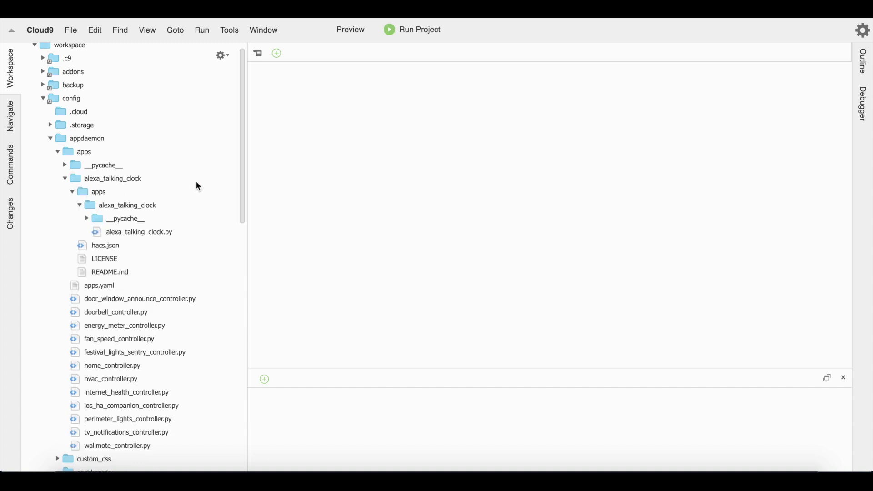
scroll(240, 201, "down", 3)
double_click(111, 150)
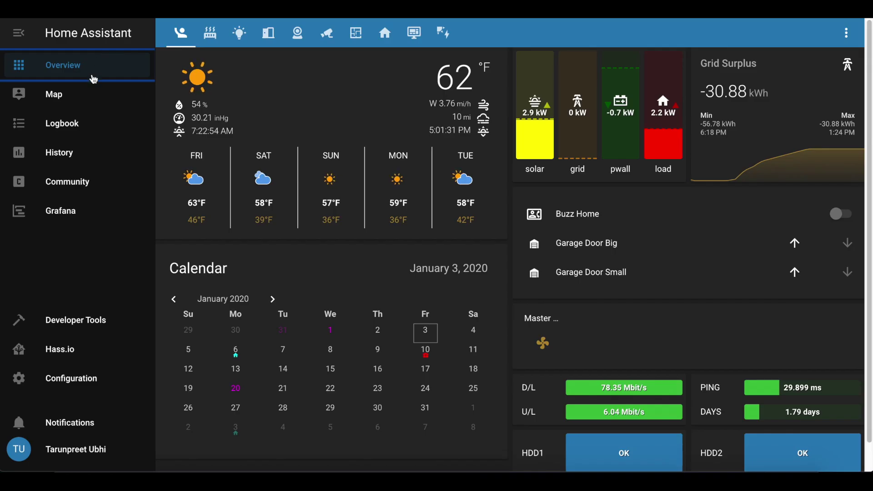
left_click(90, 193)
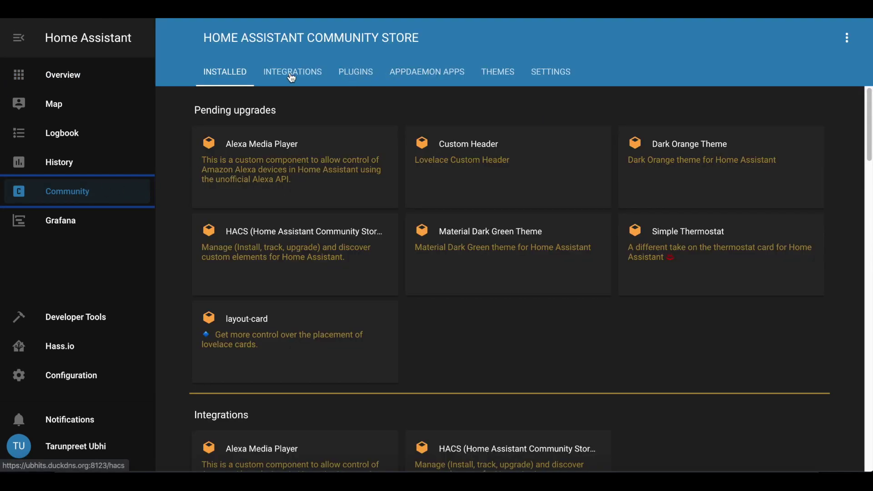
Step: Show the community store's AppDaemon apps list and scroll through it
left_click(441, 75)
scroll(431, 282, "down", 2)
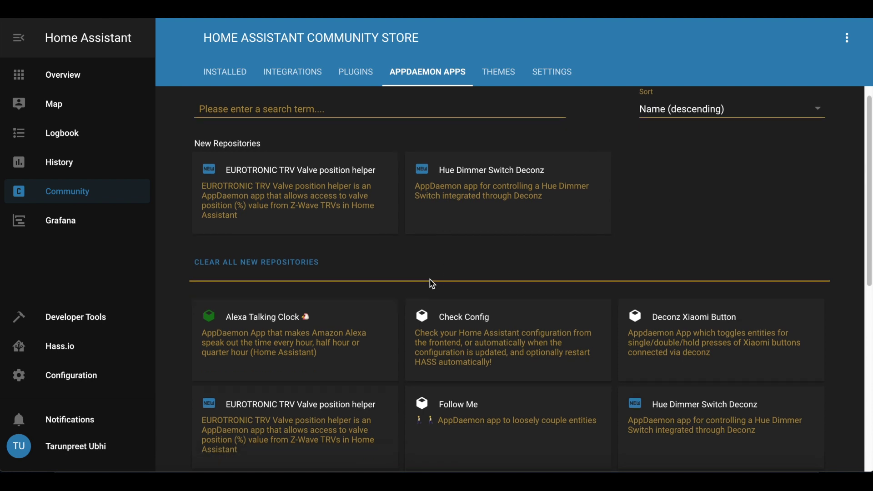
scroll(295, 276, "down", 1)
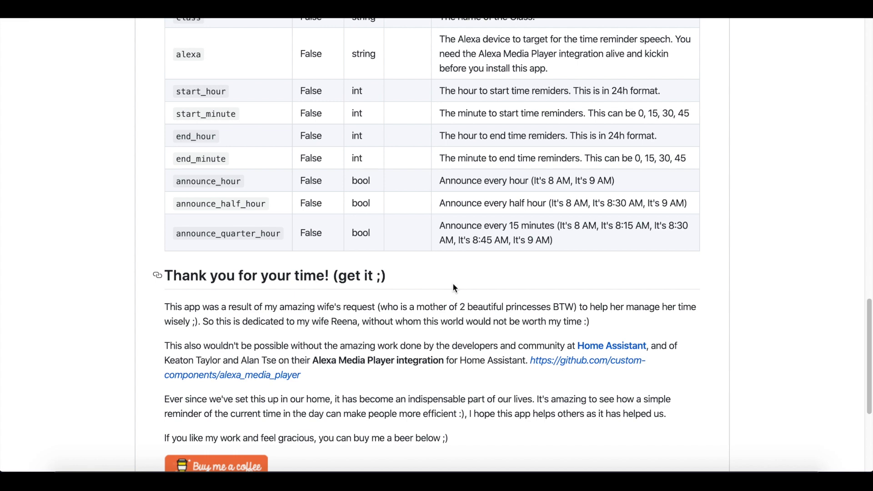
Step: Scroll back up the Alexa Talking Clock README, then open door_window_announce_controller.py in Cloud9
scroll(444, 272, "up", 7)
scroll(445, 275, "up", 8)
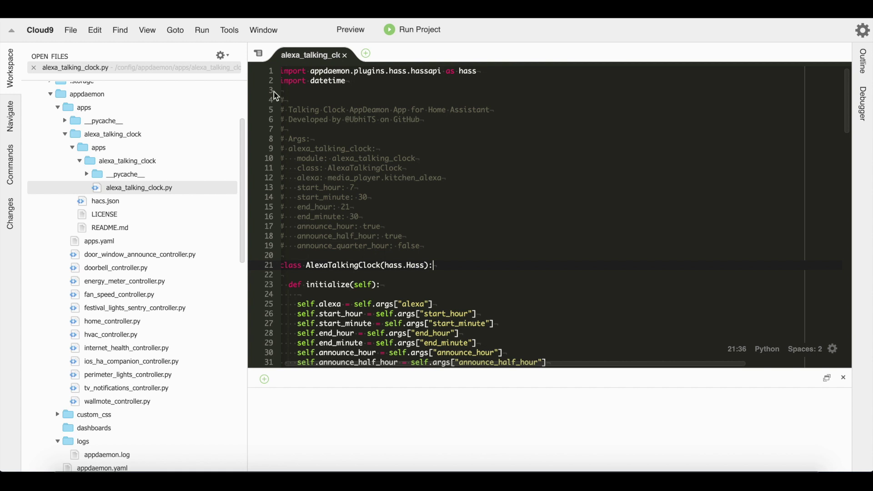
double_click(132, 257)
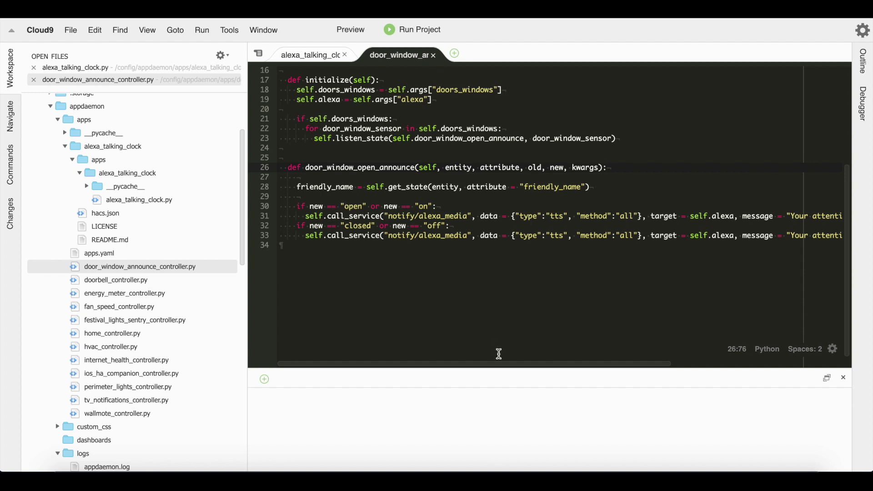
Step: Scroll the editor sideways to read the long call_service lines in door_window_announce_controller.py
left_click_drag(525, 363, 692, 353)
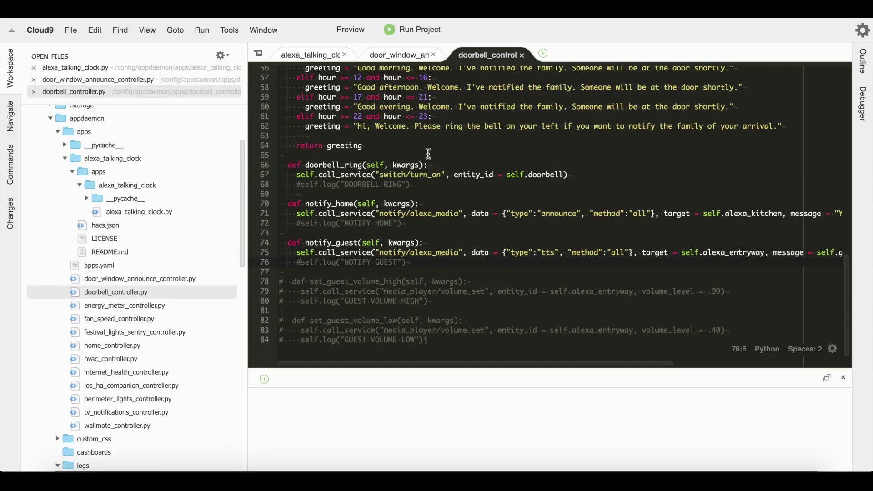
Step: Review doorbell_controller.py's motion and greeting logic, highlighting line 23
scroll(428, 249, "up", 10)
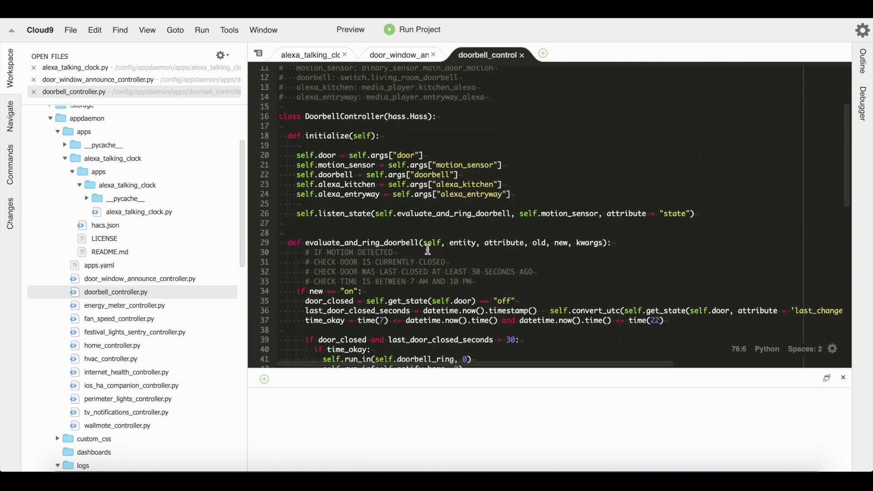
scroll(428, 250, "up", 4)
left_click_drag(299, 187, 514, 183)
left_click(514, 183)
scroll(532, 252, "down", 10)
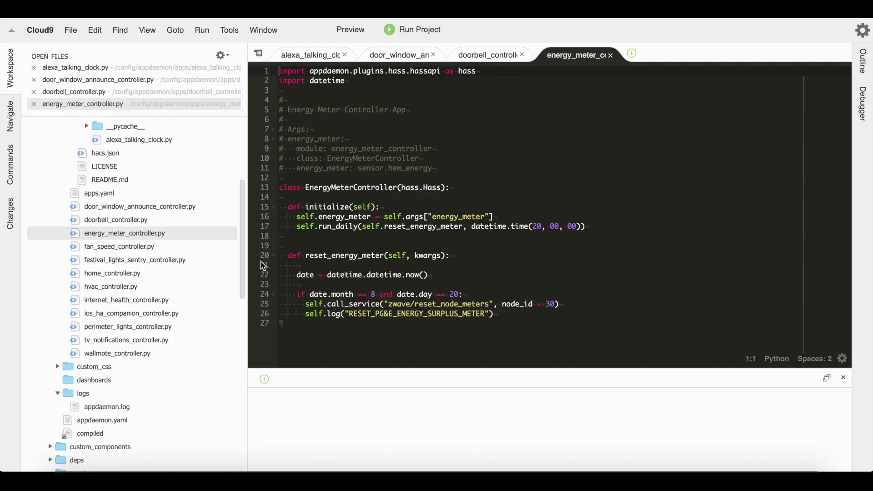
Step: Open fan_speed_controller.py from the file tree in a new tab
double_click(141, 250)
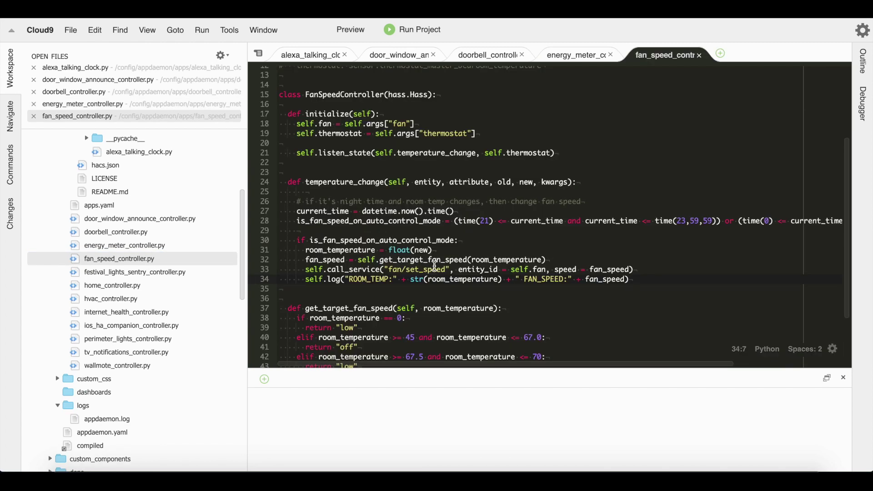
Step: Check the fan speed temperature thresholds, then open festival_lights_sentry_controller.py
scroll(436, 267, "down", 5)
scroll(436, 267, "up", 5)
scroll(435, 267, "down", 3)
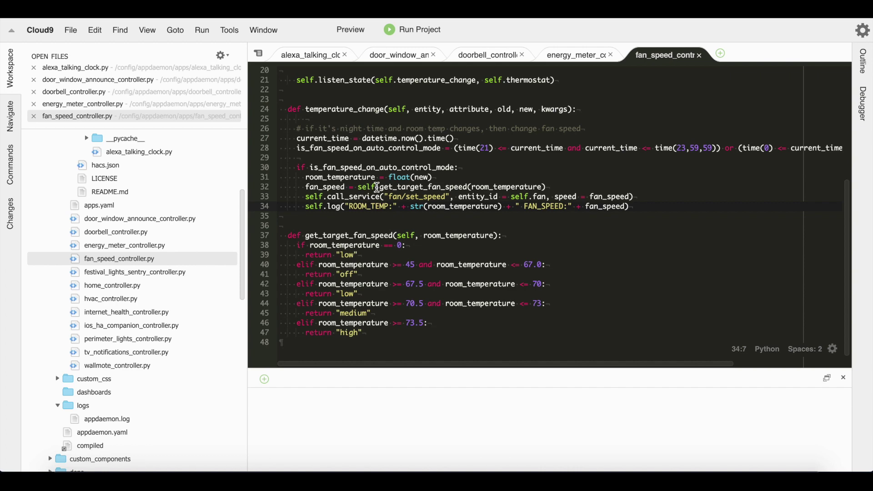
scroll(378, 187, "up", 3)
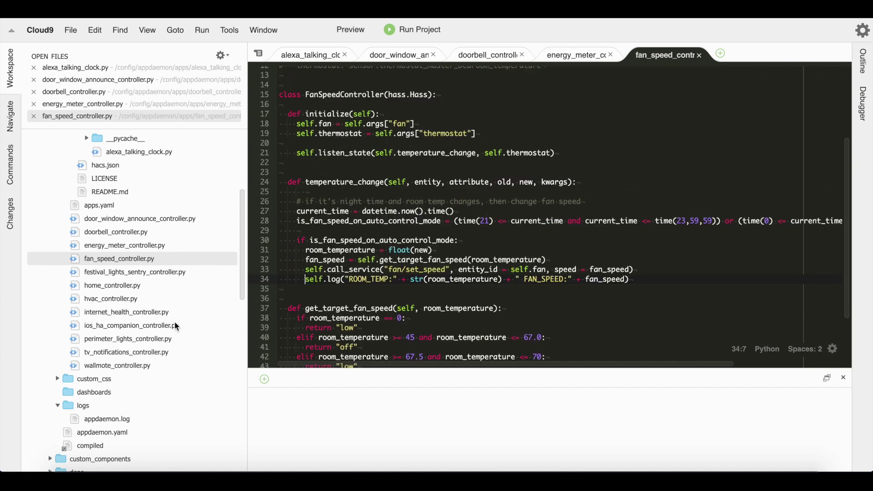
left_click(149, 273)
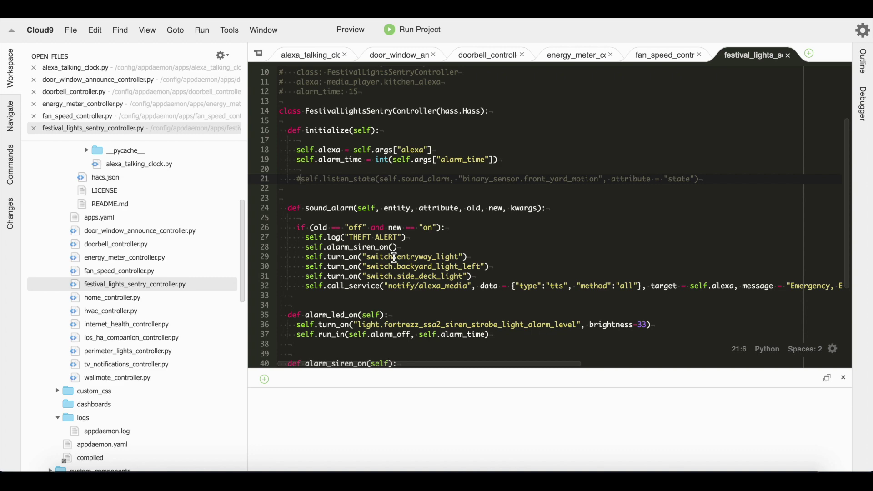
Step: Scroll through the festival lights sentry code: theft alert lights, siren and Alexa warning
scroll(395, 258, "down", 4)
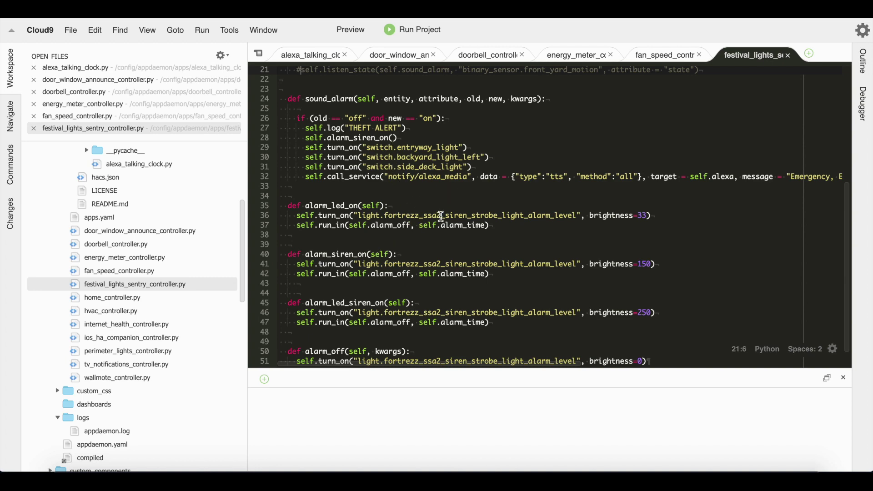
scroll(441, 217, "down", 3)
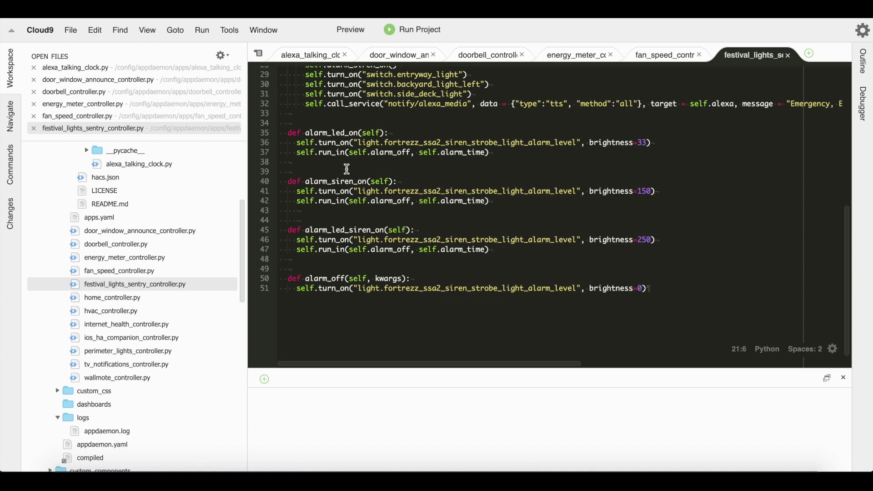
scroll(393, 214, "up", 4)
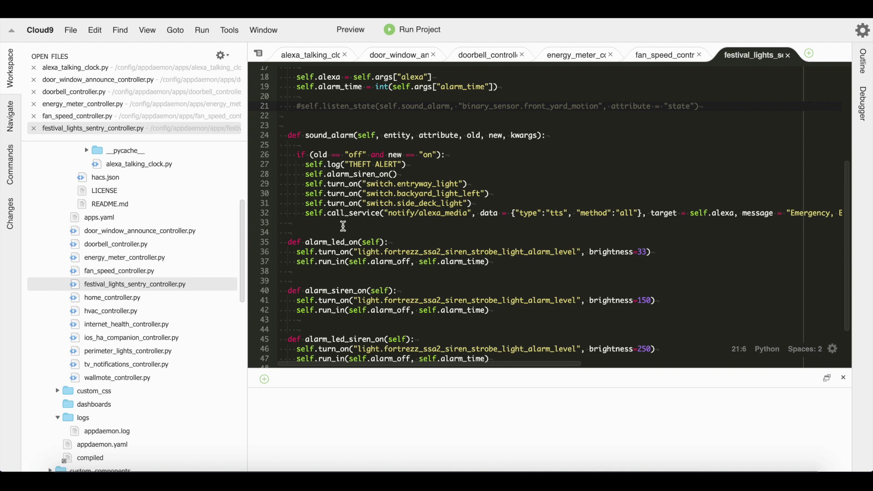
scroll(113, 307, "down", 2)
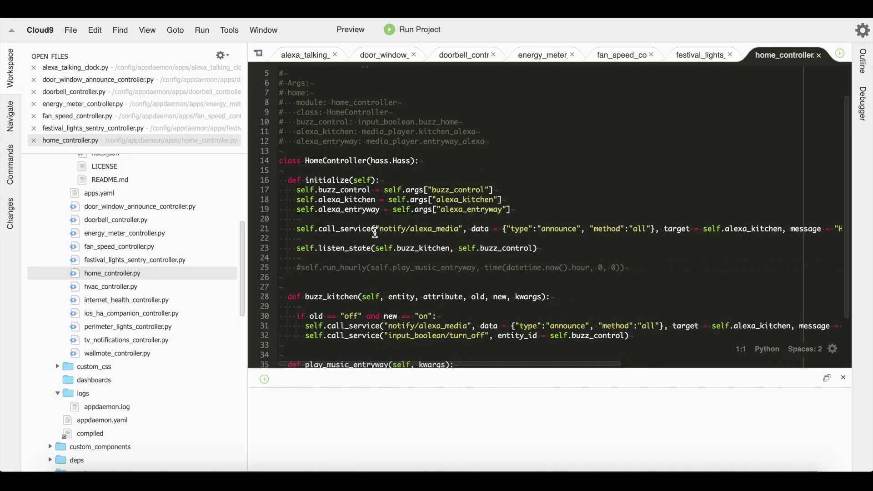
scroll(377, 232, "down", 3)
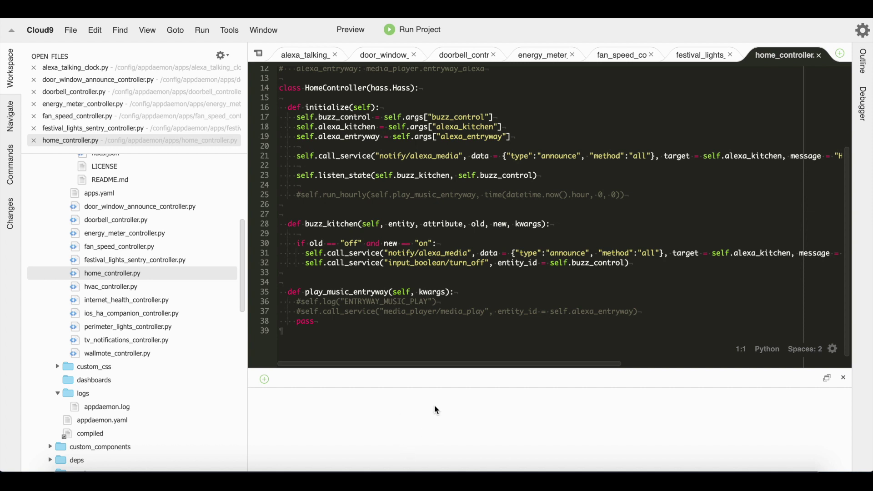
left_click_drag(443, 365, 406, 378)
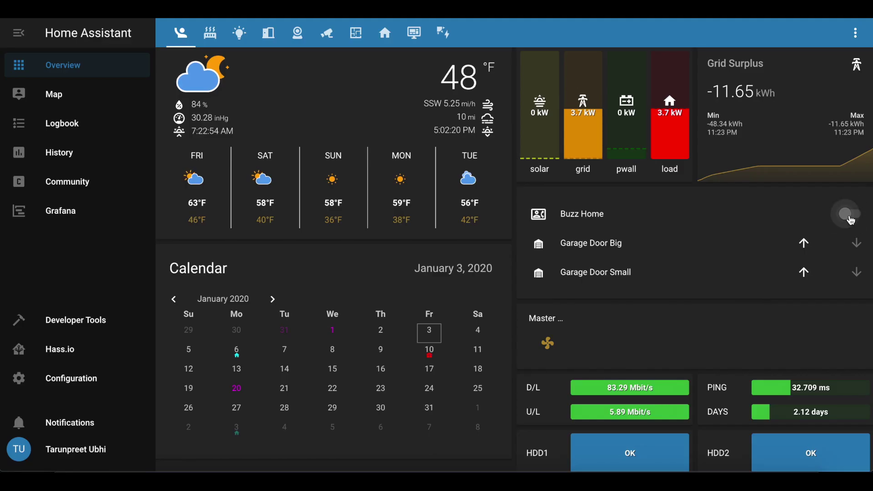
Step: Turn on the Buzz Home toggle on the dashboard to trigger the kitchen announcement
left_click(851, 220)
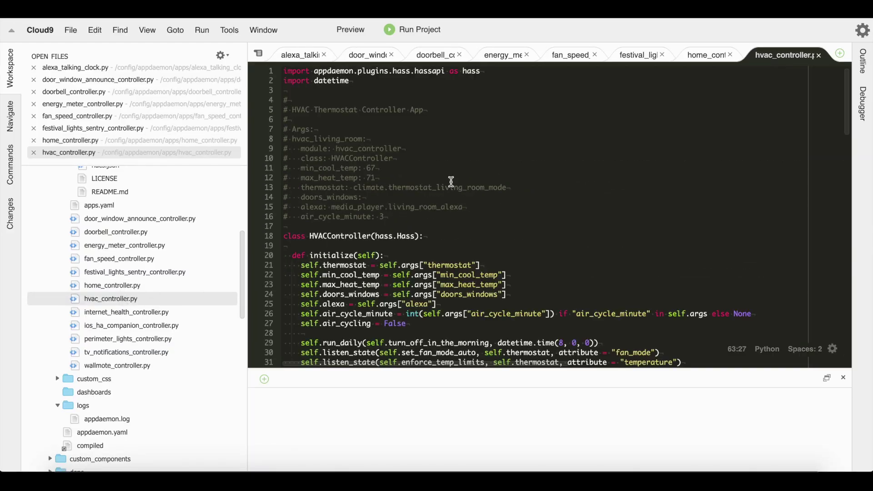
Step: Review hvac_controller.py, highlighting the air_cycle and air_cycle_off functions
scroll(452, 182, "down", 20)
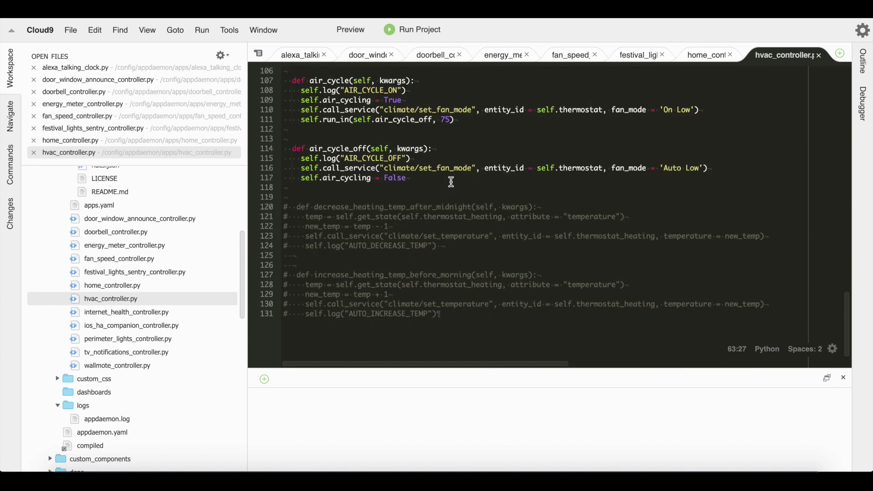
scroll(409, 169, "up", 2)
left_click(293, 156)
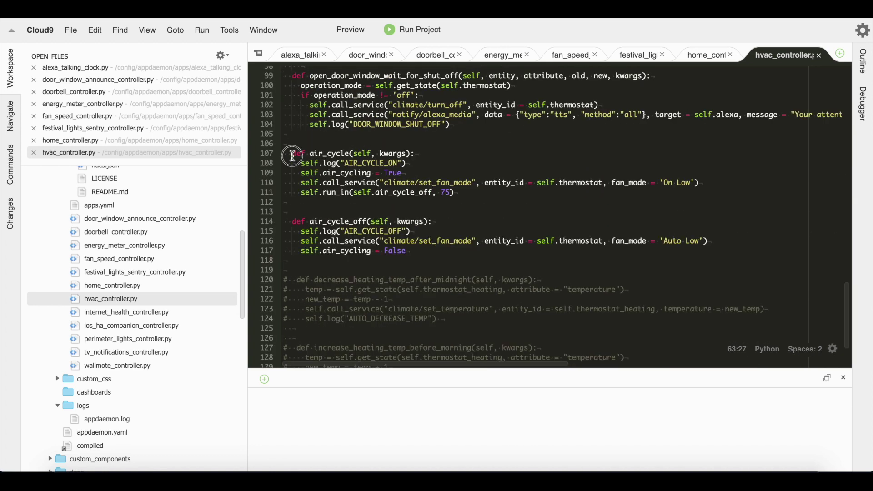
left_click_drag(293, 156, 451, 259)
left_click(451, 260)
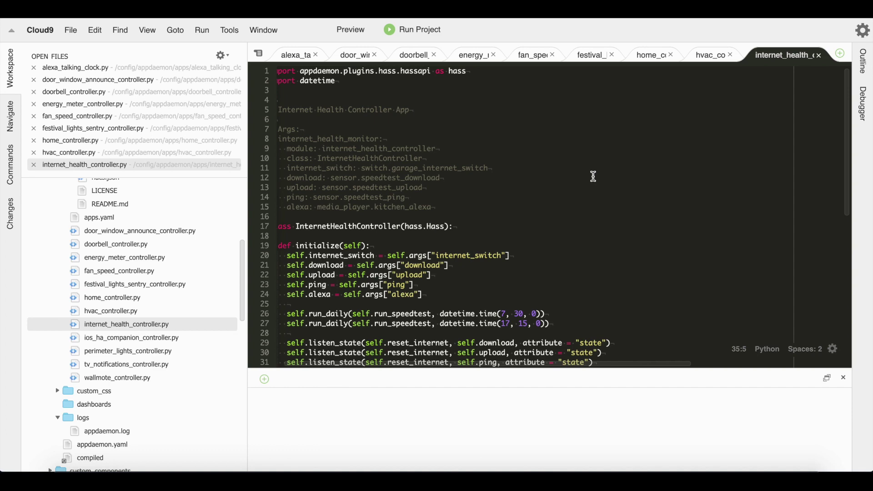
Step: Read the speedtest scheduling and internet switch reset code, then open ios_ha_companion_controller.py
scroll(593, 176, "down", 4)
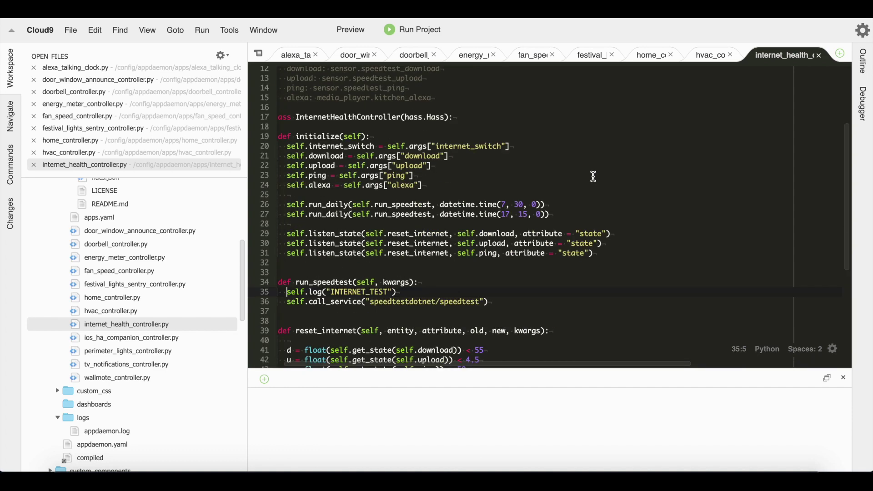
scroll(594, 176, "down", 3)
scroll(594, 176, "down", 4)
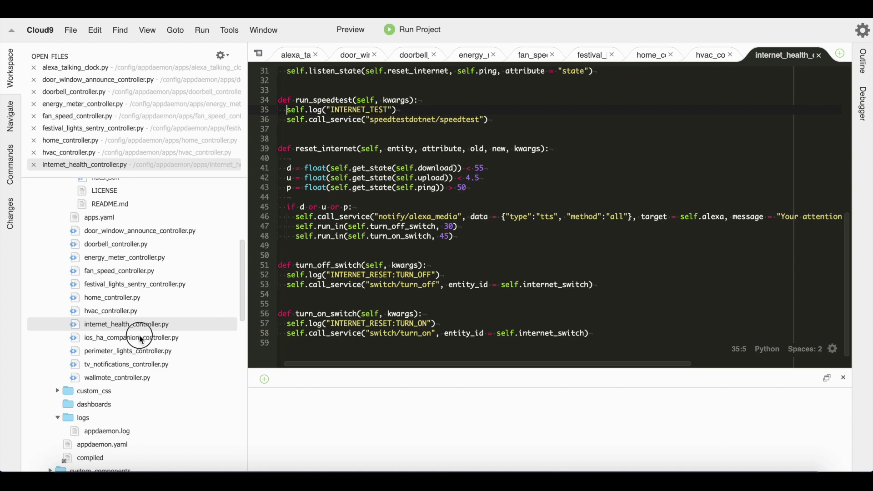
double_click(132, 338)
Step: Read the garage door and Buzz Home action handlers, then open perimeter_lights_controller.py
scroll(409, 260, "down", 3)
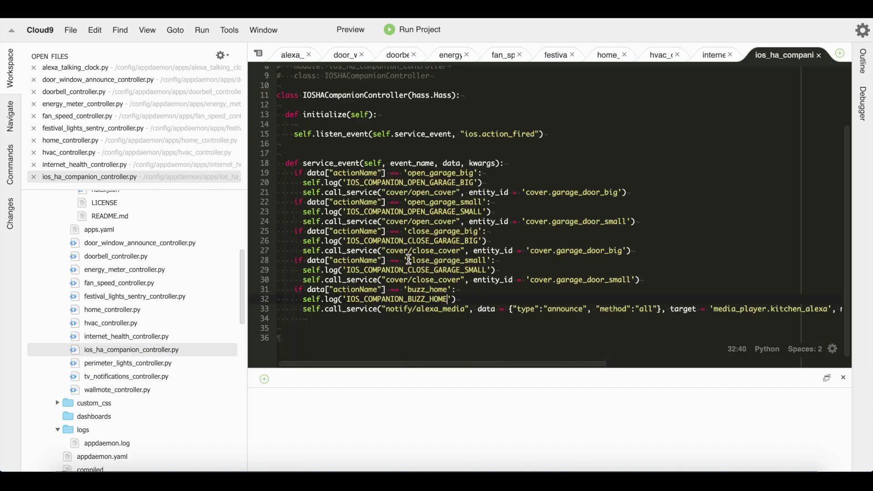
scroll(618, 214, "up", 1)
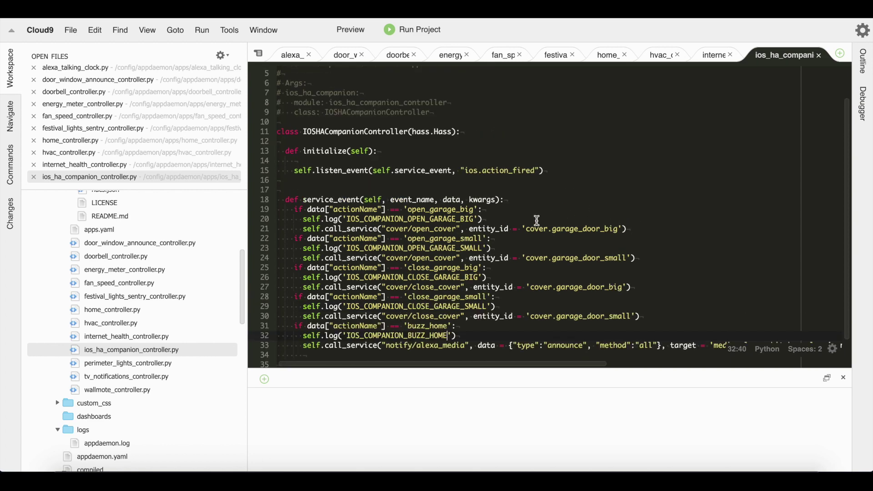
scroll(604, 253, "down", 2)
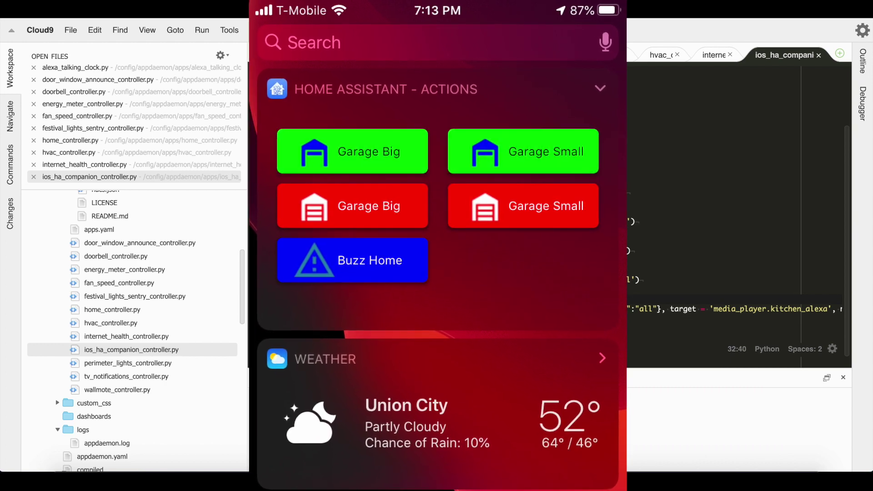
double_click(168, 364)
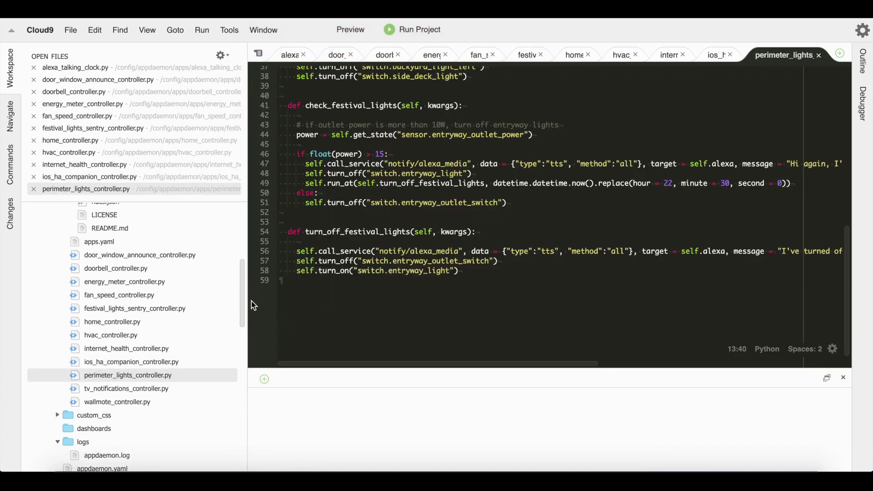
Step: Read the festival lights power check and turn-off code, then open tv_notifications_controller.py
scroll(327, 293, "up", 10)
scroll(327, 293, "up", 3)
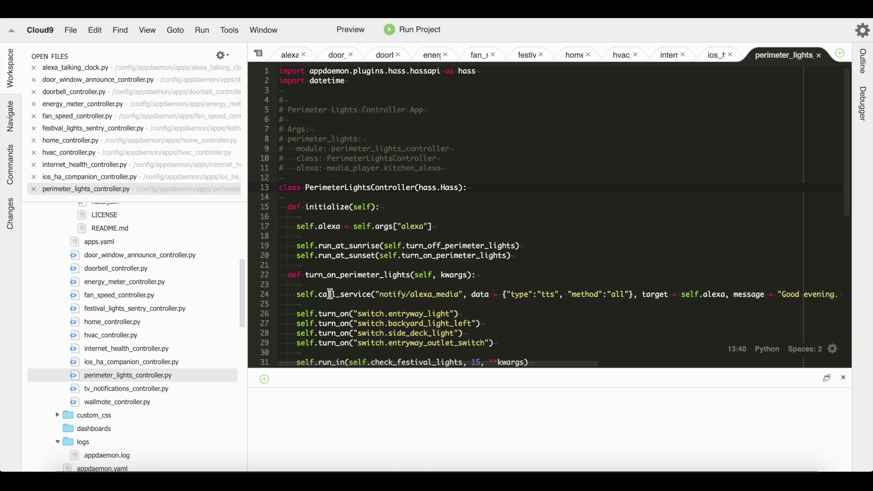
scroll(331, 294, "down", 4)
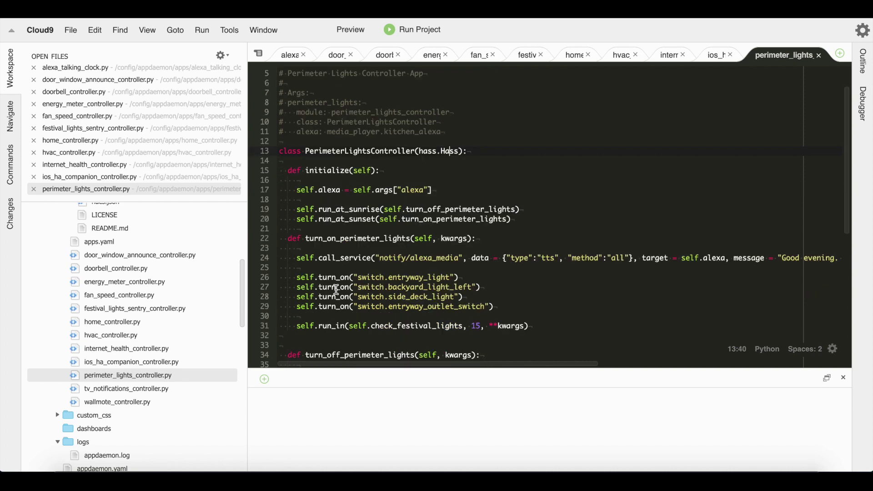
scroll(336, 290, "down", 4)
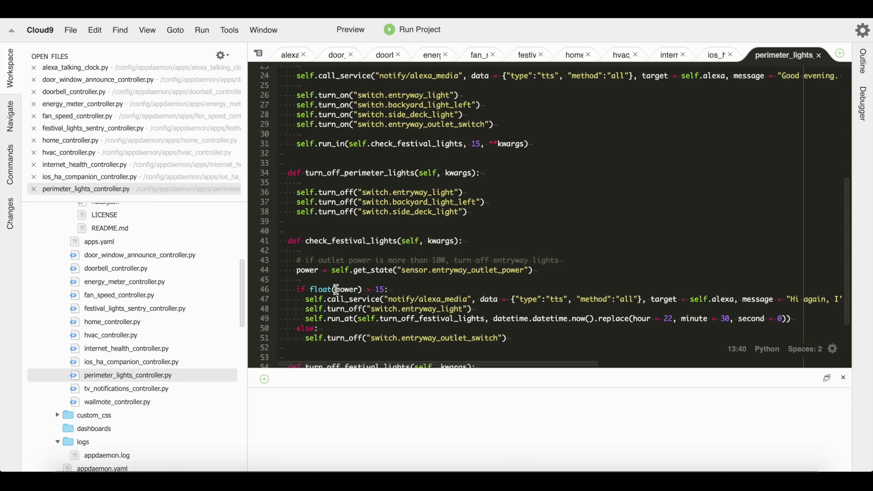
scroll(337, 290, "down", 4)
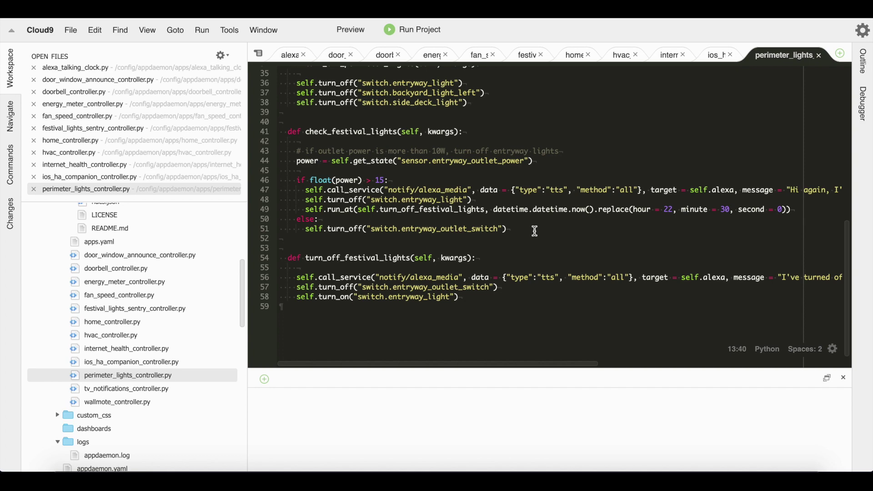
double_click(142, 389)
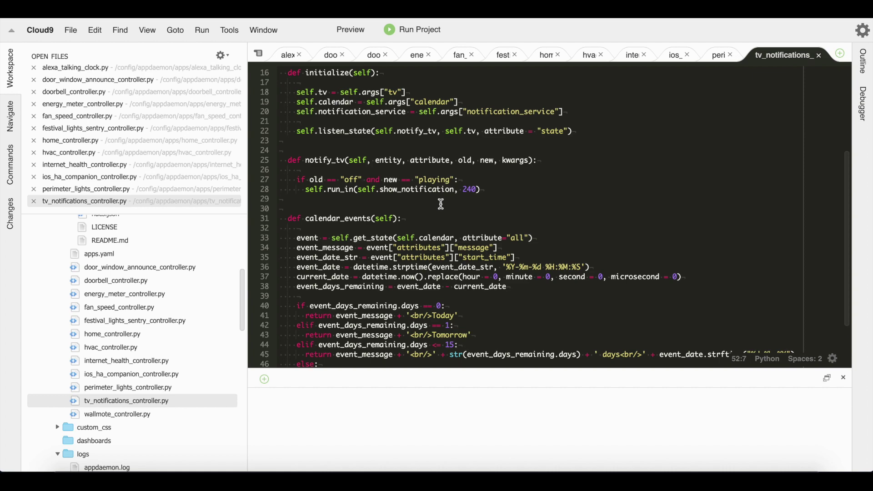
Step: Point out the calendar argument and notification_service assignment in tv_notifications_controller.py
scroll(441, 204, "down", 5)
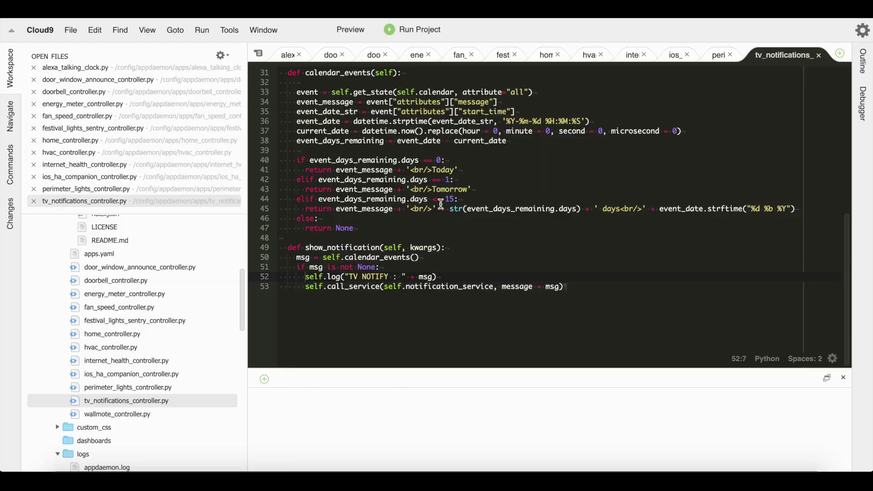
scroll(445, 218, "up", 10)
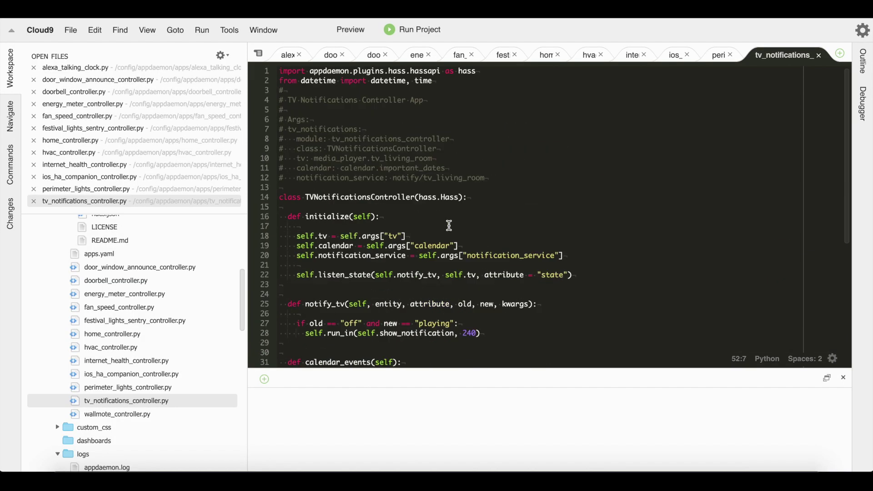
scroll(330, 206, "down", 2)
left_click_drag(319, 208, 409, 220)
left_click(339, 214)
double_click(408, 219)
Step: Highlight the delayed show_notification call on line 28
scroll(373, 219, "down", 3)
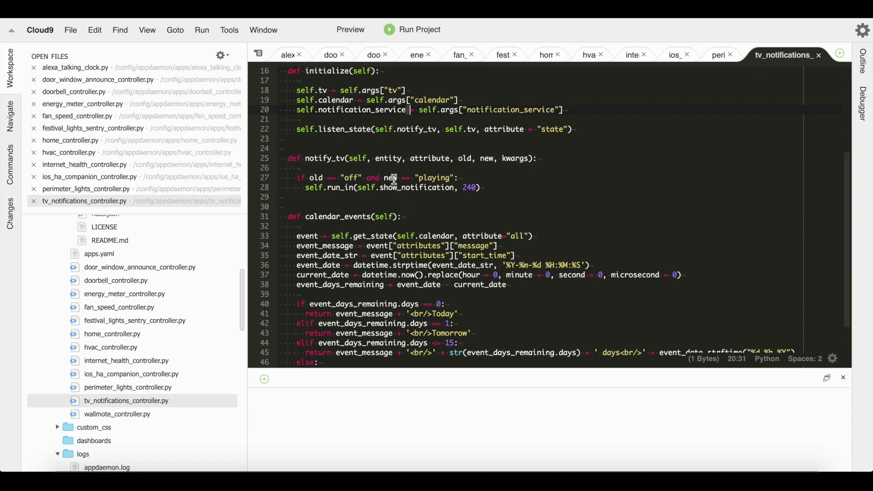
left_click_drag(309, 188, 481, 187)
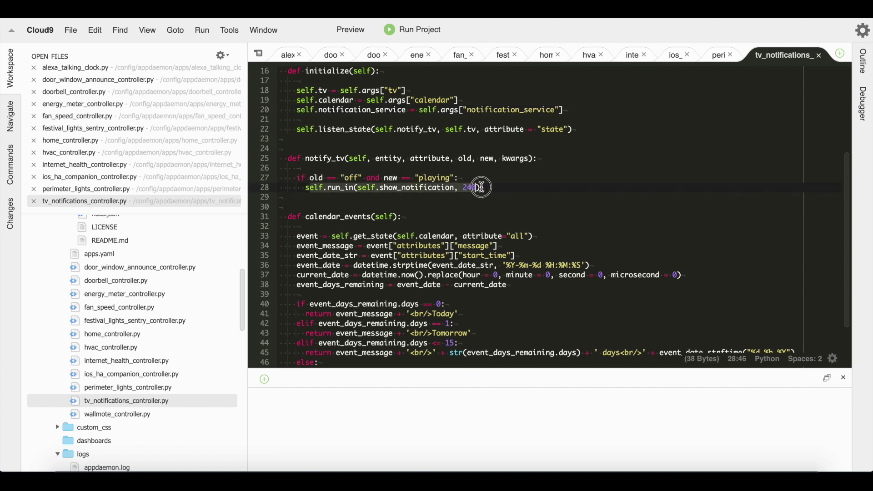
left_click(484, 187)
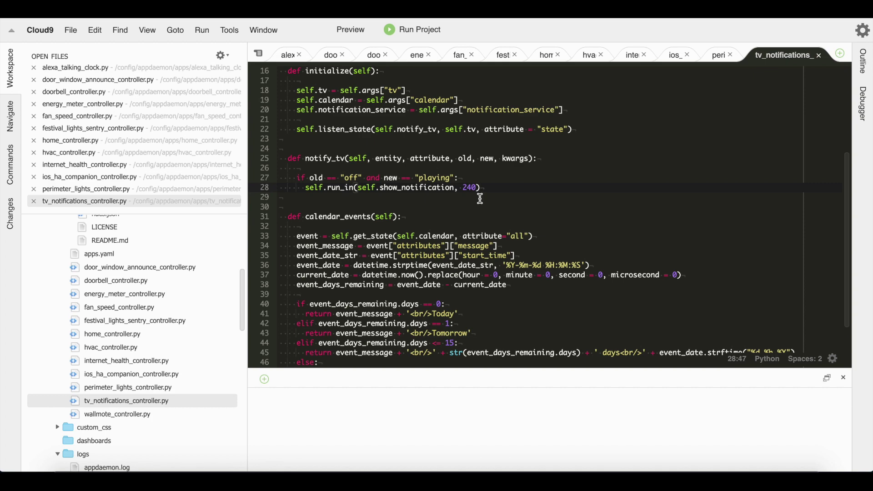
scroll(480, 199, "down", 3)
Step: Open wallmote_controller.py and collapse the appdaemon folder
double_click(134, 414)
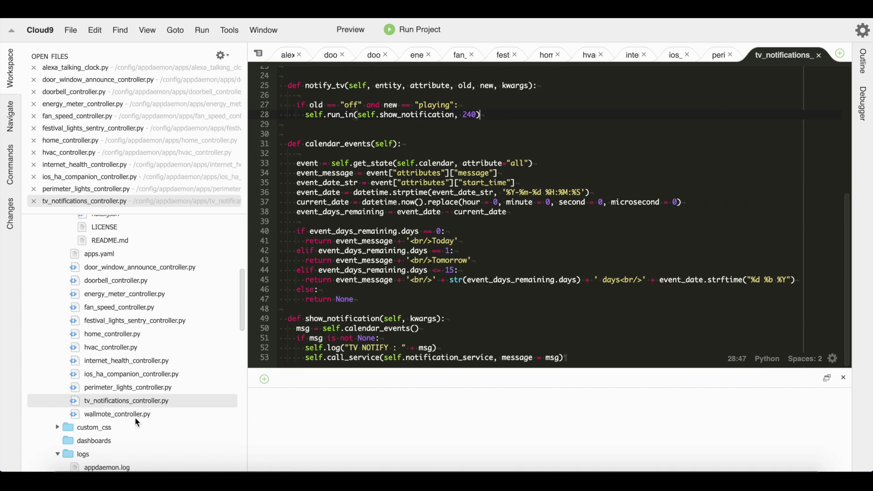
scroll(131, 317, "up", 5)
scroll(131, 317, "down", 3)
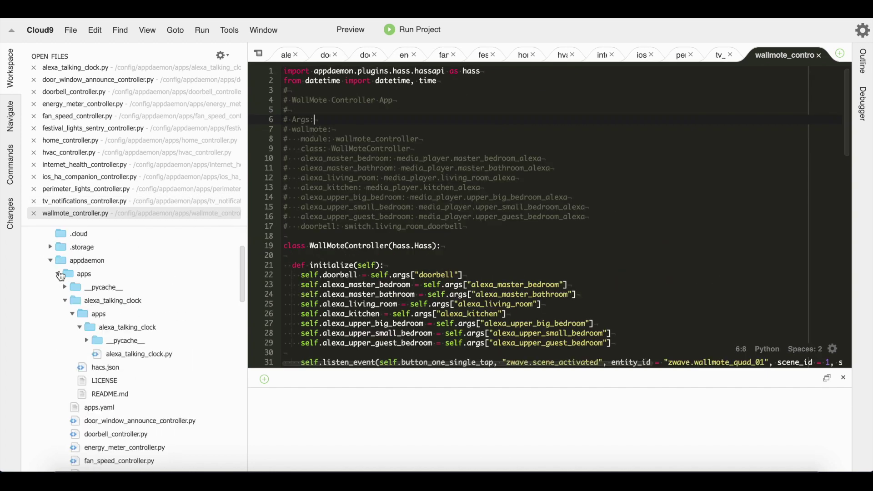
left_click(51, 261)
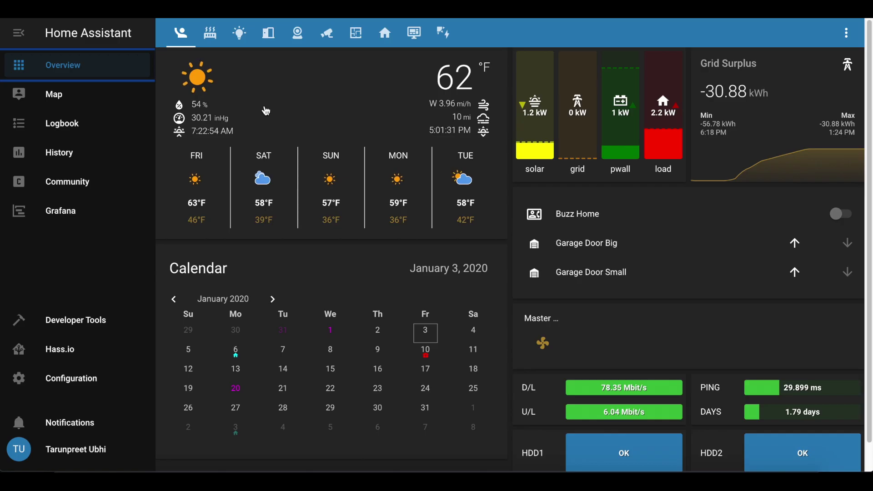